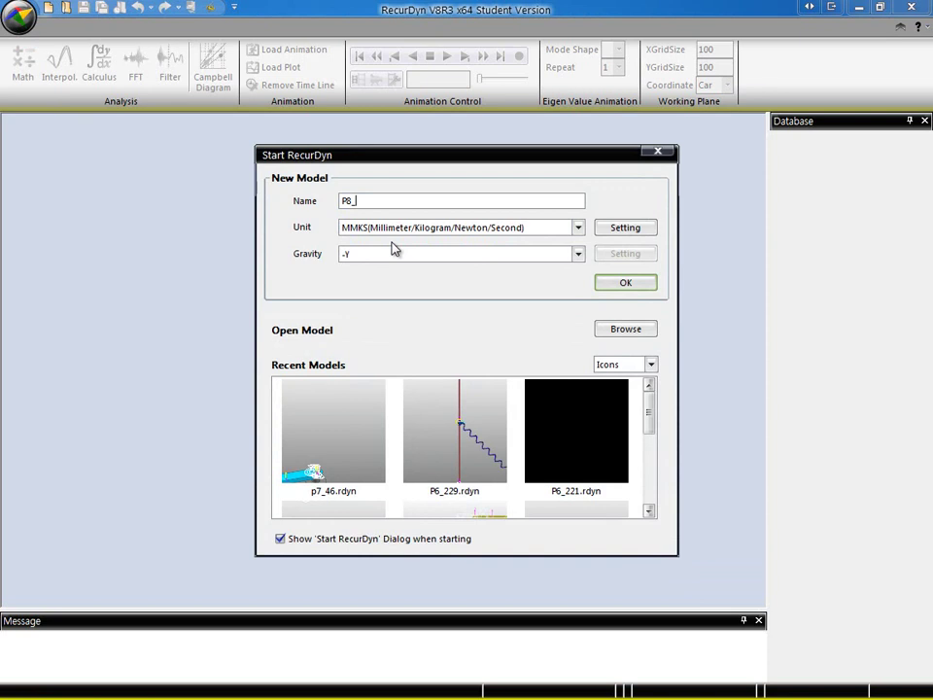
- Create a new model named P8_36 using MKS (Meter/Kilogram/Newton/Second) units
text(36)
click(437, 230)
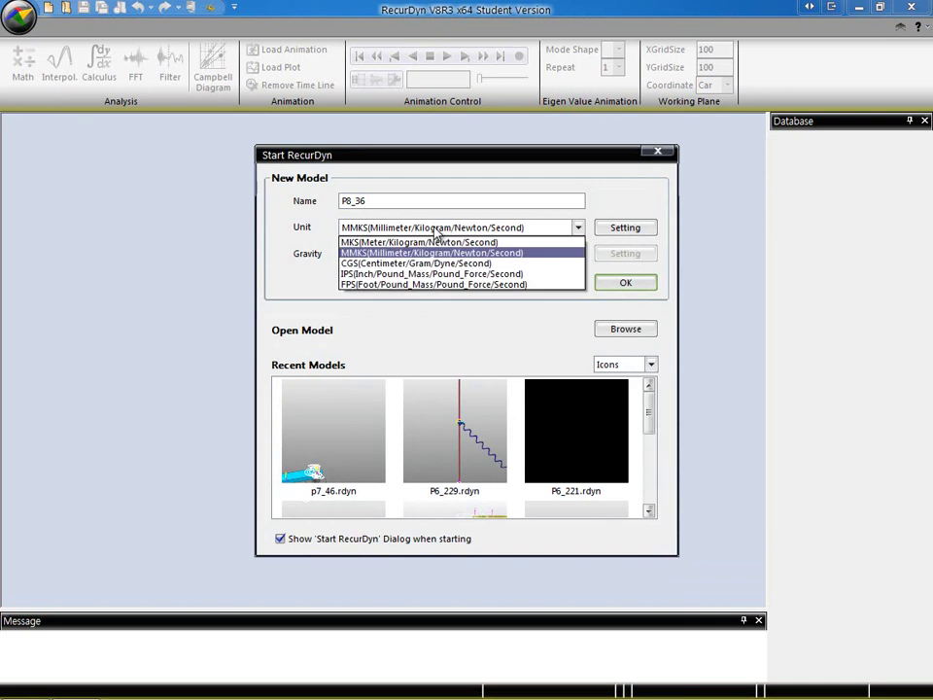
click(367, 242)
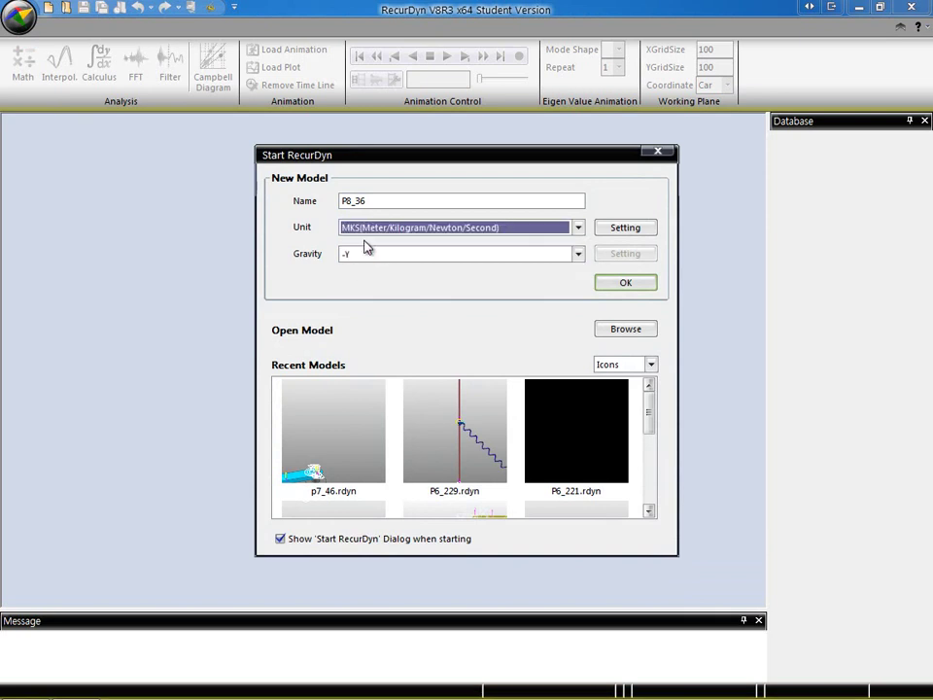
click(636, 284)
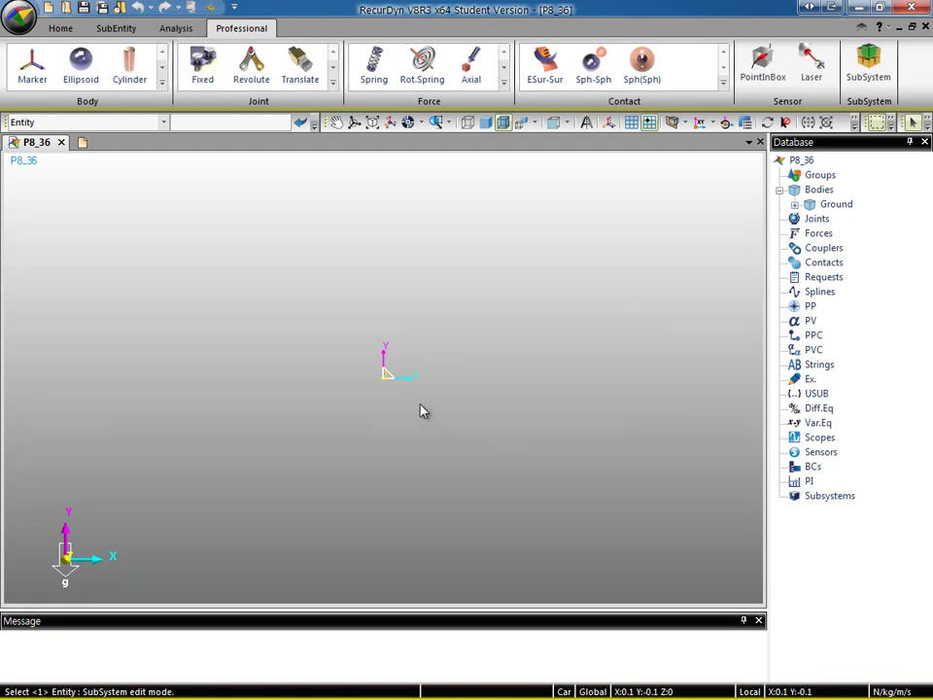
- Create a box body by two points and a depth, with corners at -0.2,-0.5,0 and 0.2,-0.7,0
middle_drag(385, 384, 420, 278)
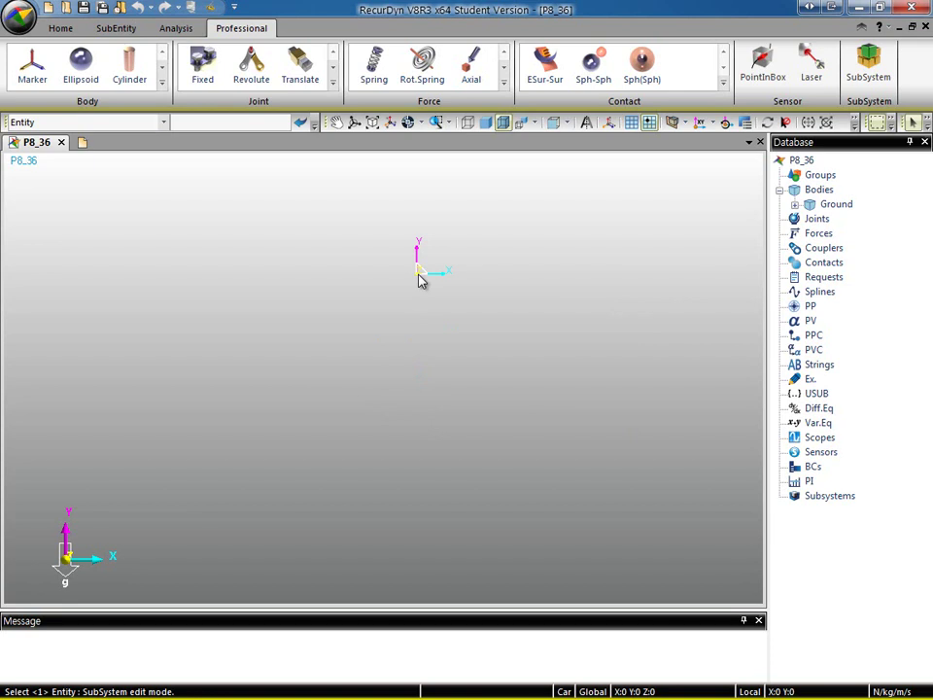
click(162, 82)
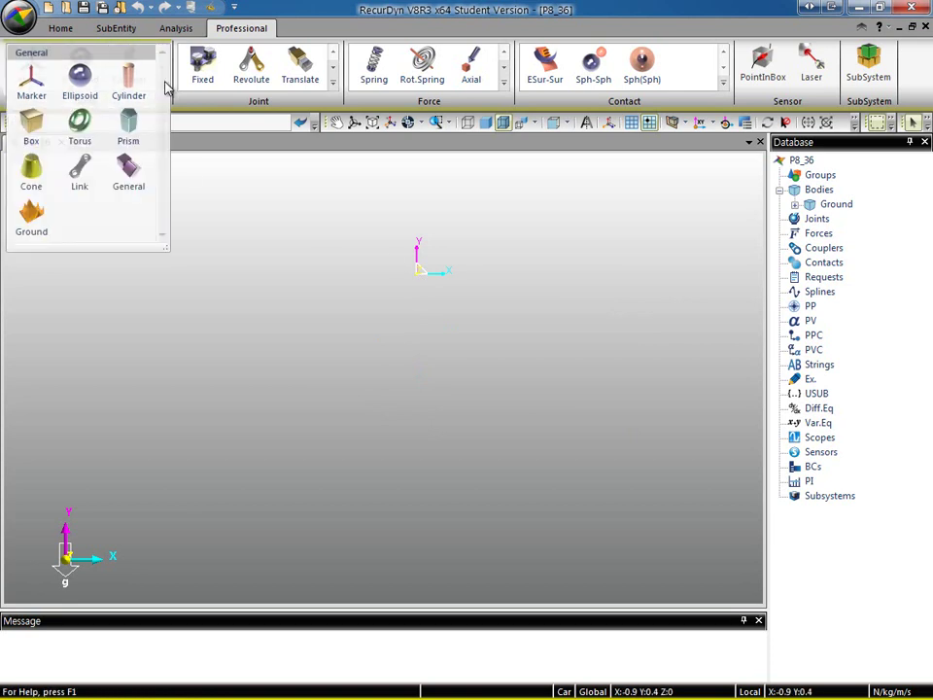
click(32, 131)
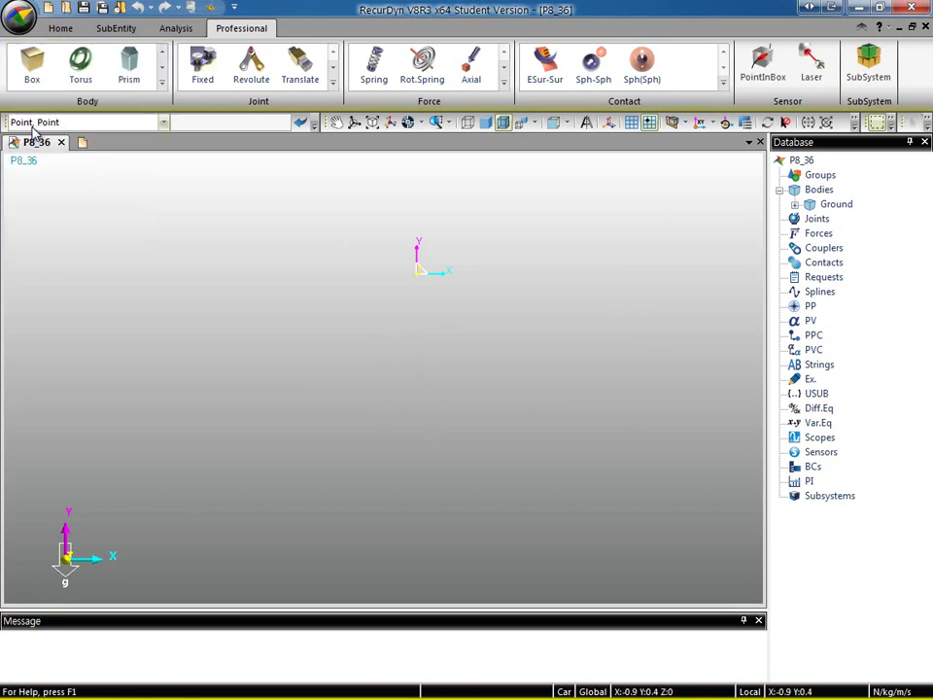
click(165, 123)
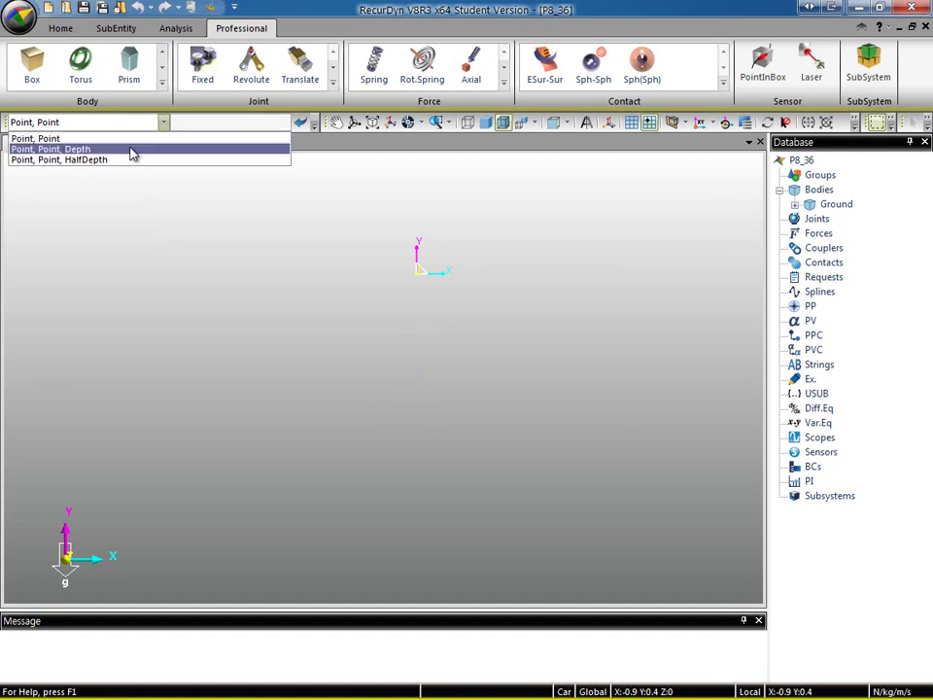
click(118, 150)
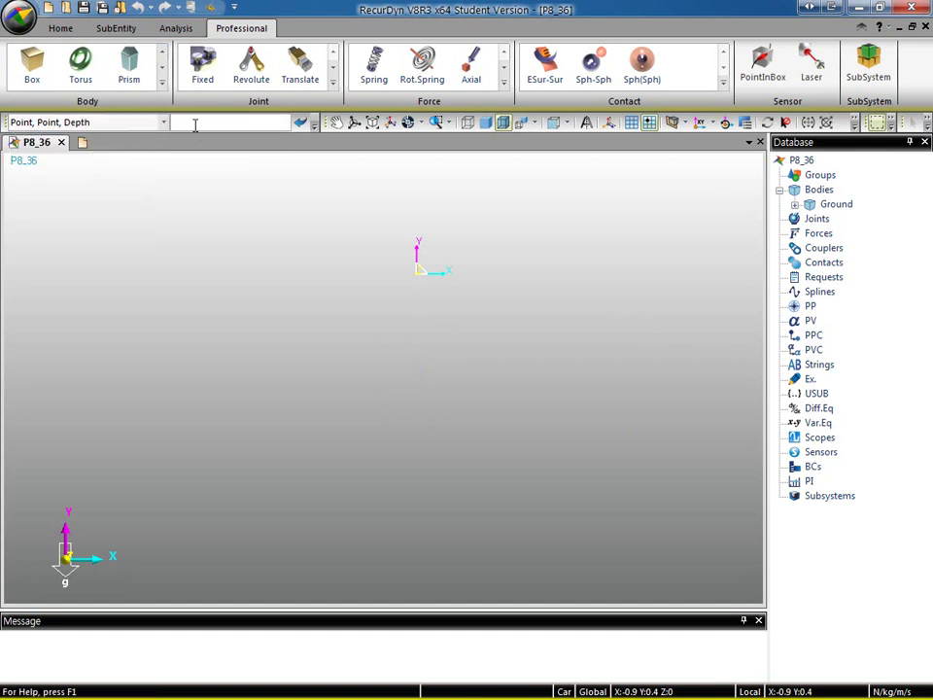
text(-0.2,-1.5,0)
key(Return)
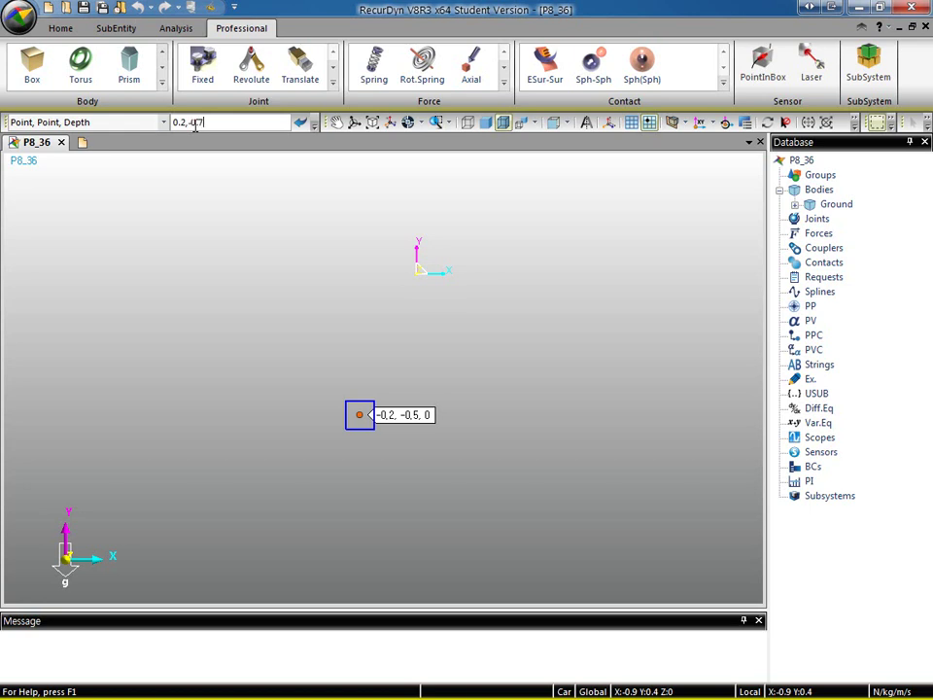
key(Return)
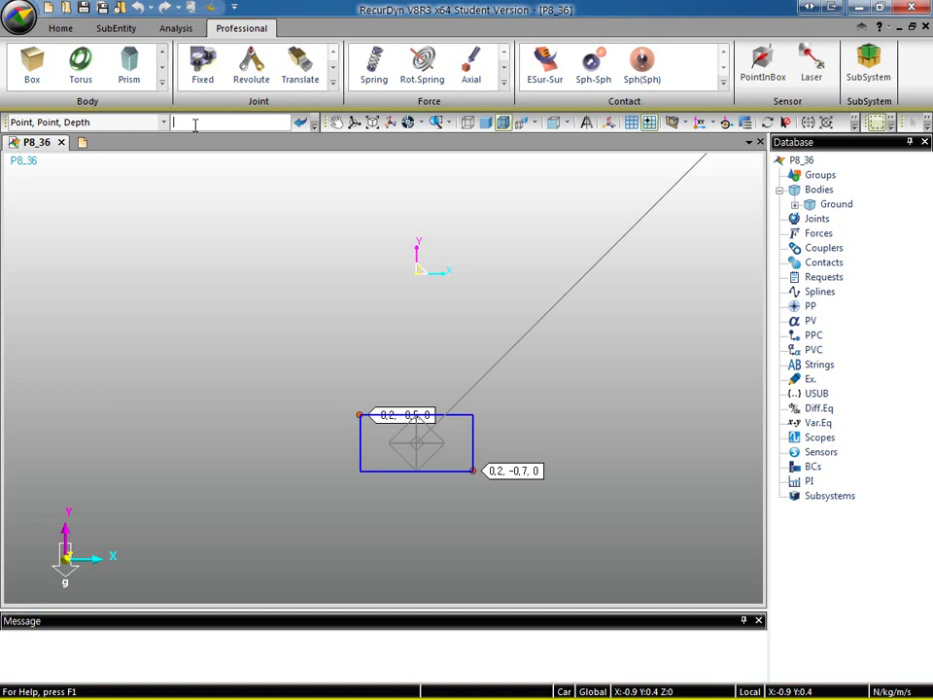
key(Return)
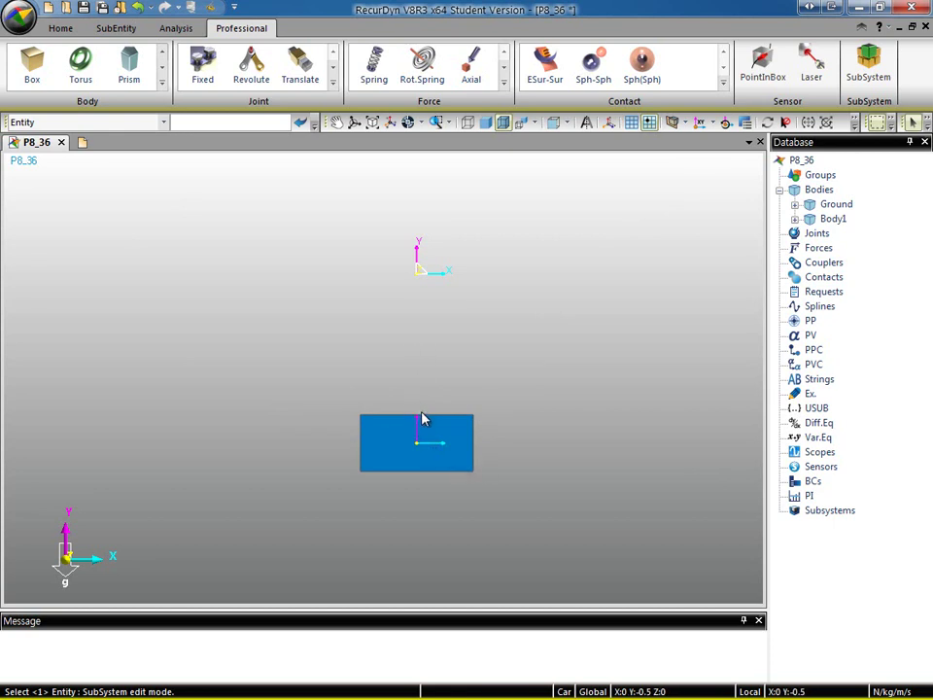
- Add a marker to the box body at 0,-0.5,0, the middle of its upper edge, and return to the assembly level
double_click(452, 437)
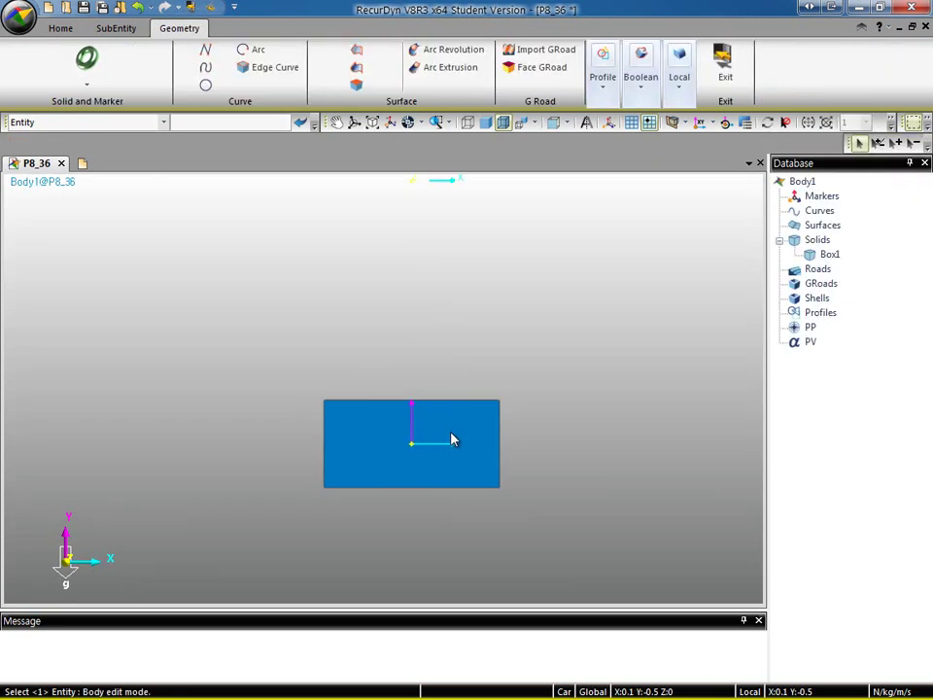
scroll(457, 291, down, 5)
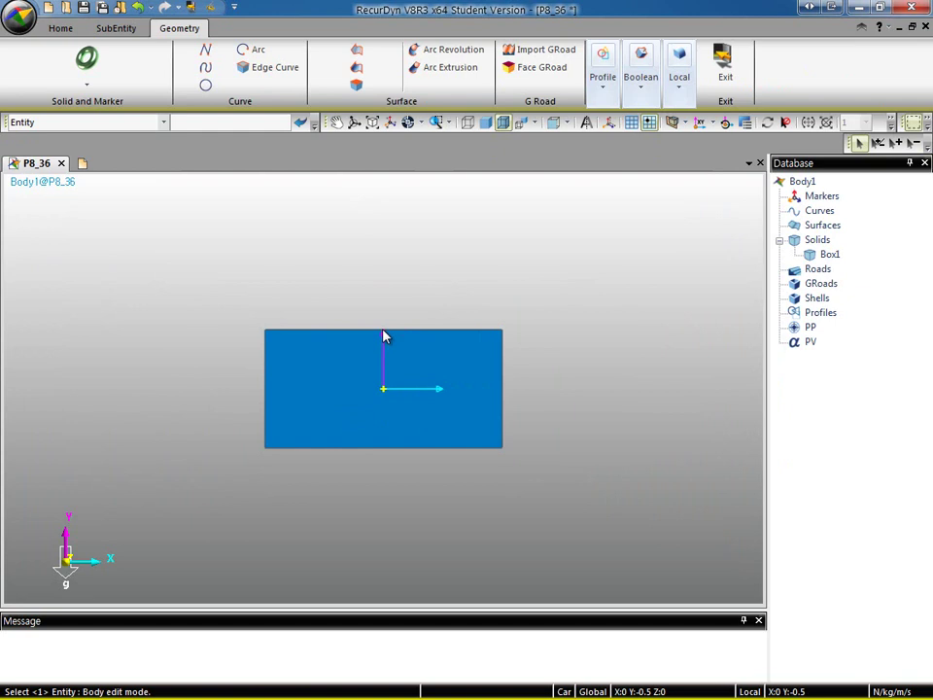
click(86, 85)
click(32, 129)
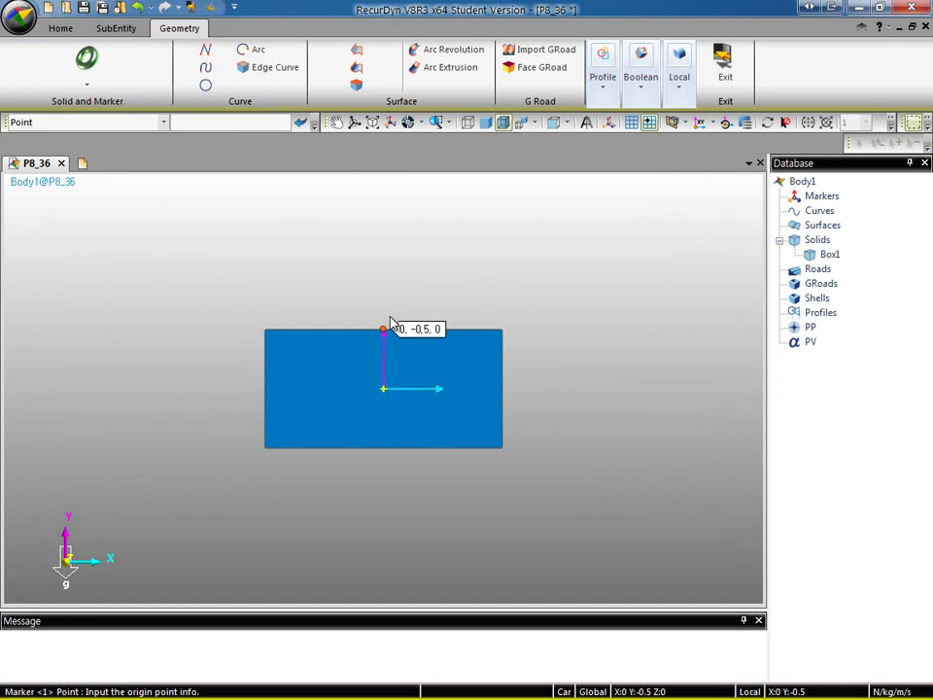
click(389, 322)
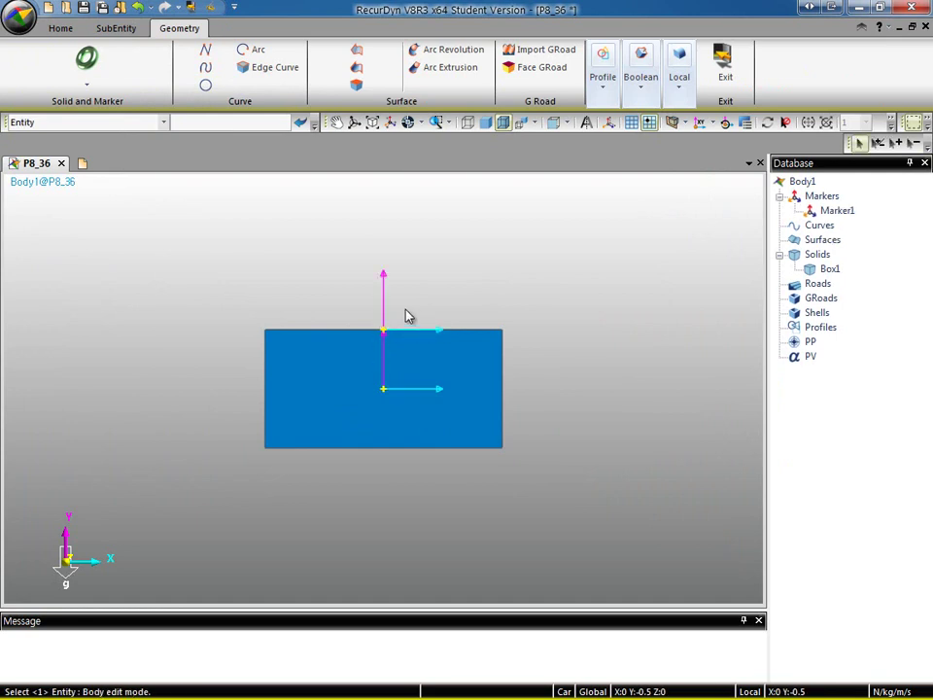
click(725, 64)
click(725, 65)
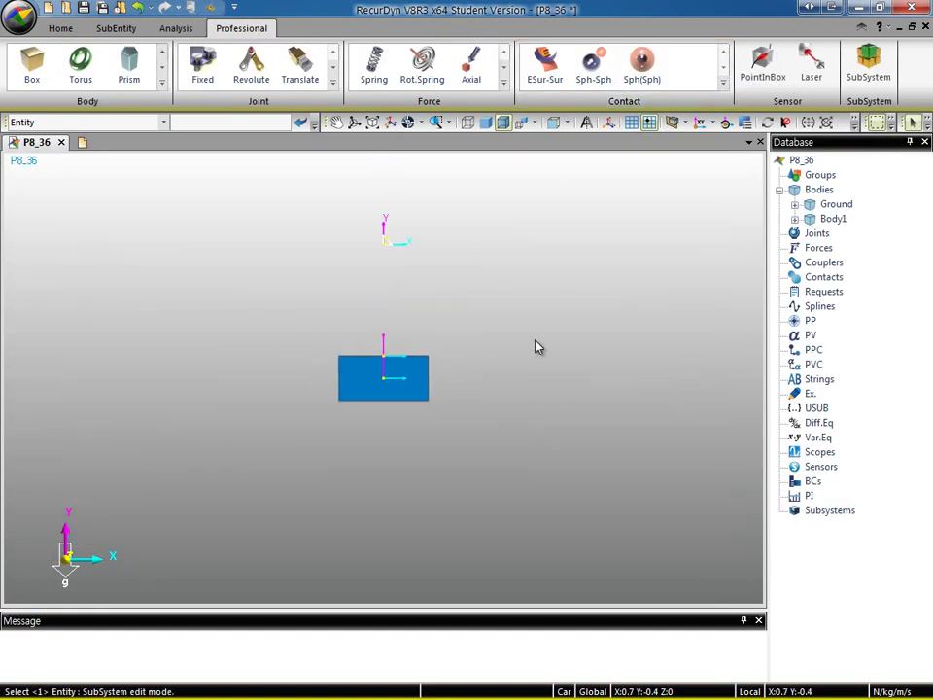
- Set both the icon size and the marker size to 0.05
click(725, 123)
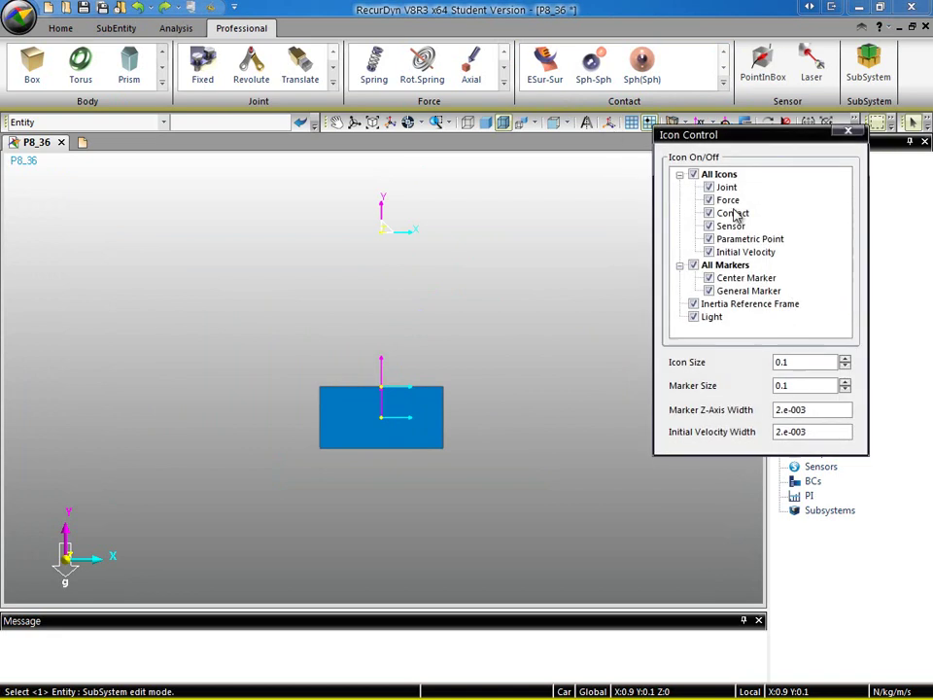
double_click(791, 362)
click(785, 361)
click(810, 387)
text(05)
key(Return)
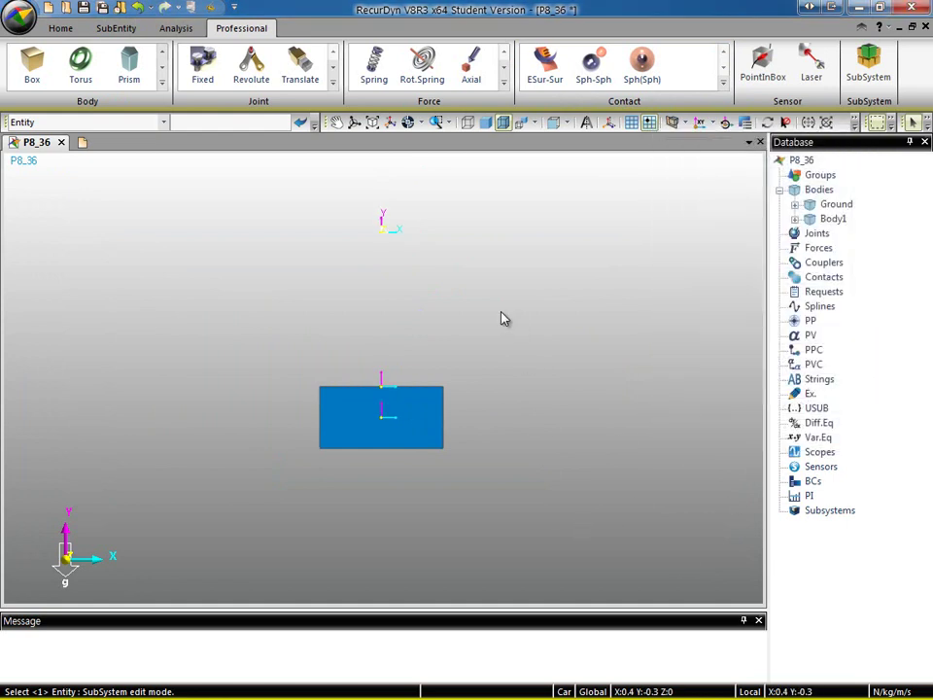
- Create a spring between Ground and the box body, from the origin 0,0,0 to Marker1 at 0,-0.5,0
click(371, 68)
click(385, 238)
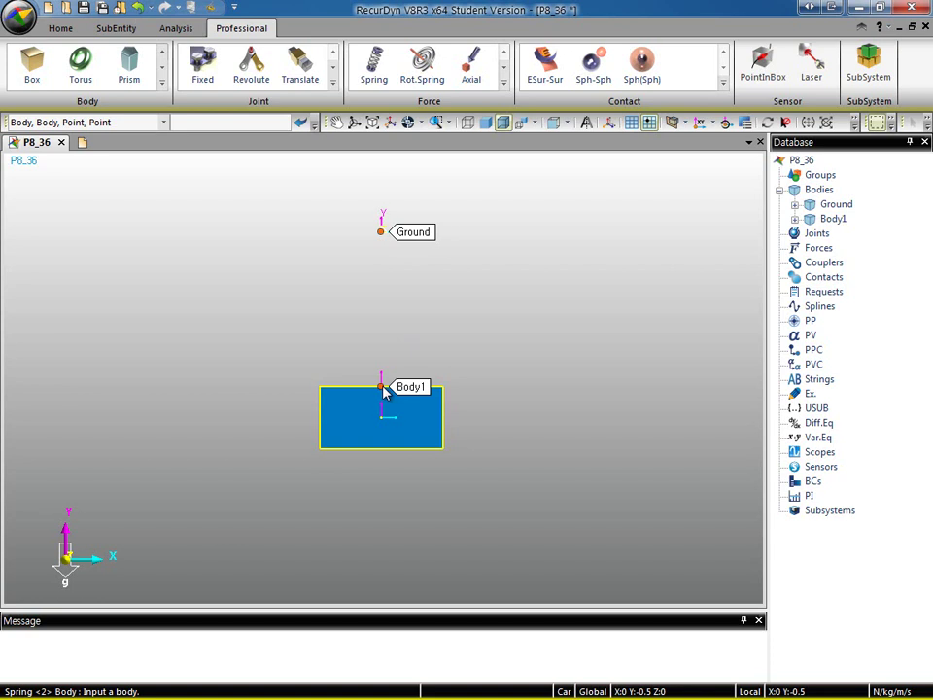
click(411, 417)
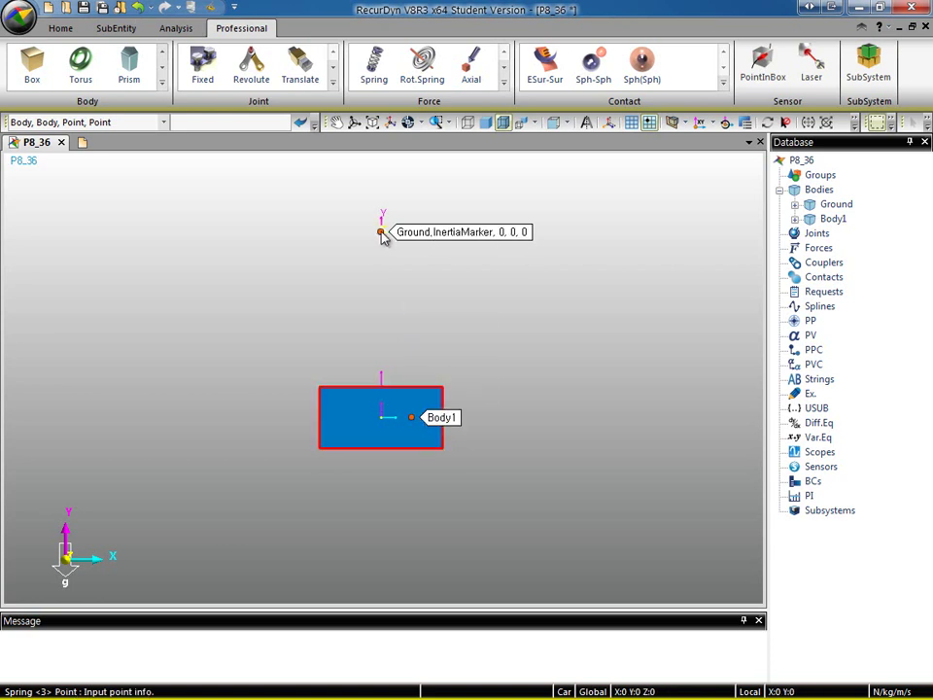
click(381, 233)
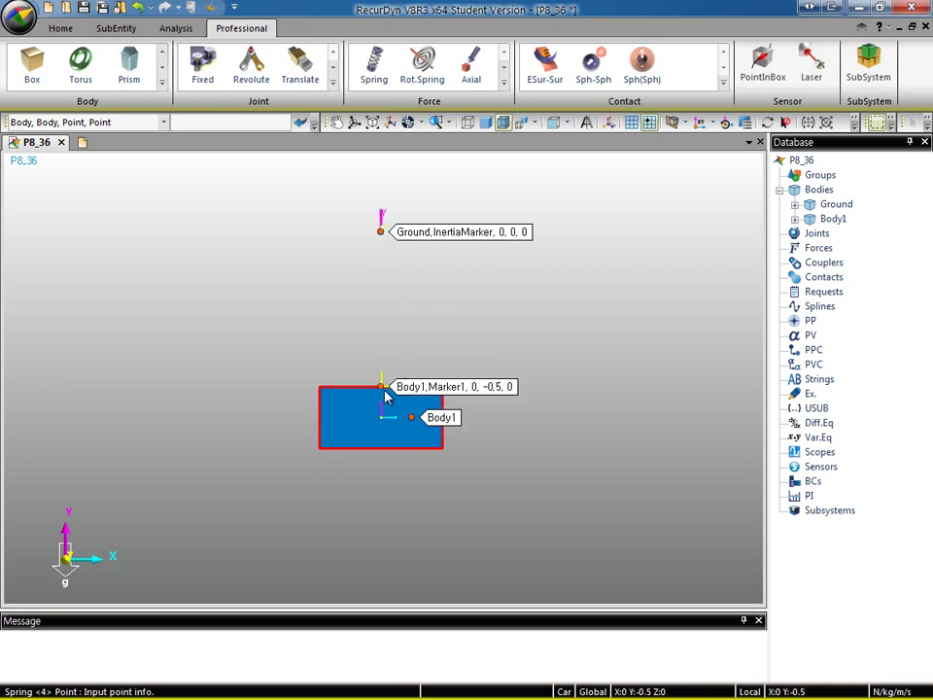
click(382, 388)
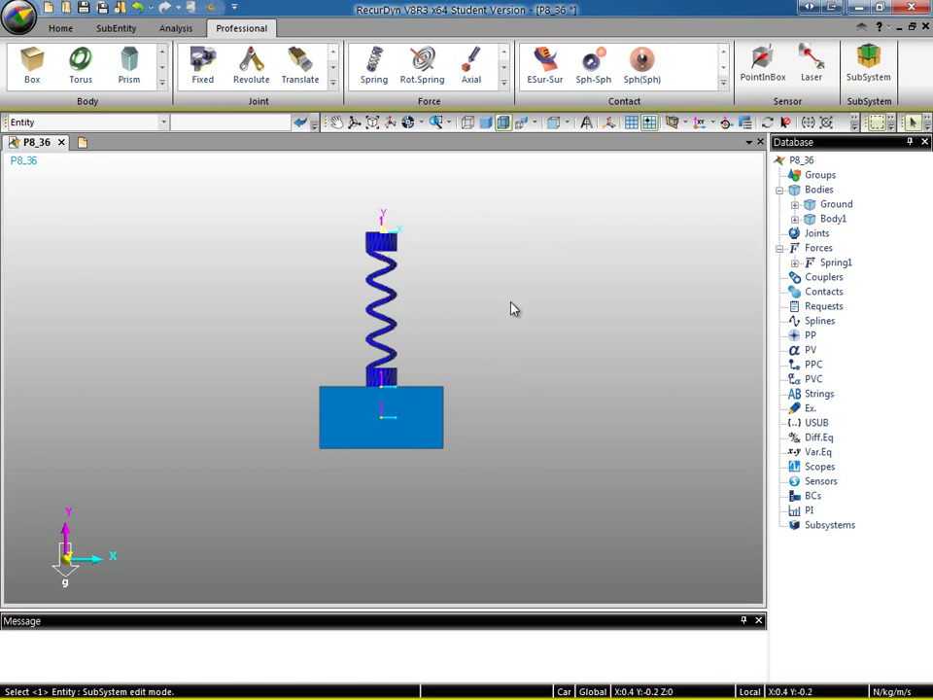
click(379, 250)
right_click(377, 252)
click(614, 323)
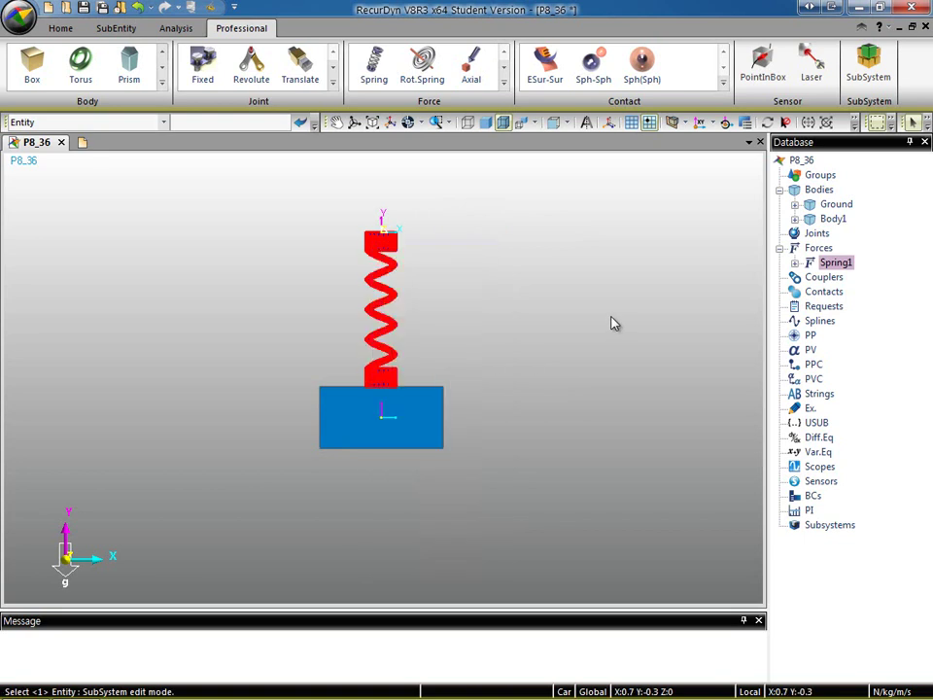
click(614, 323)
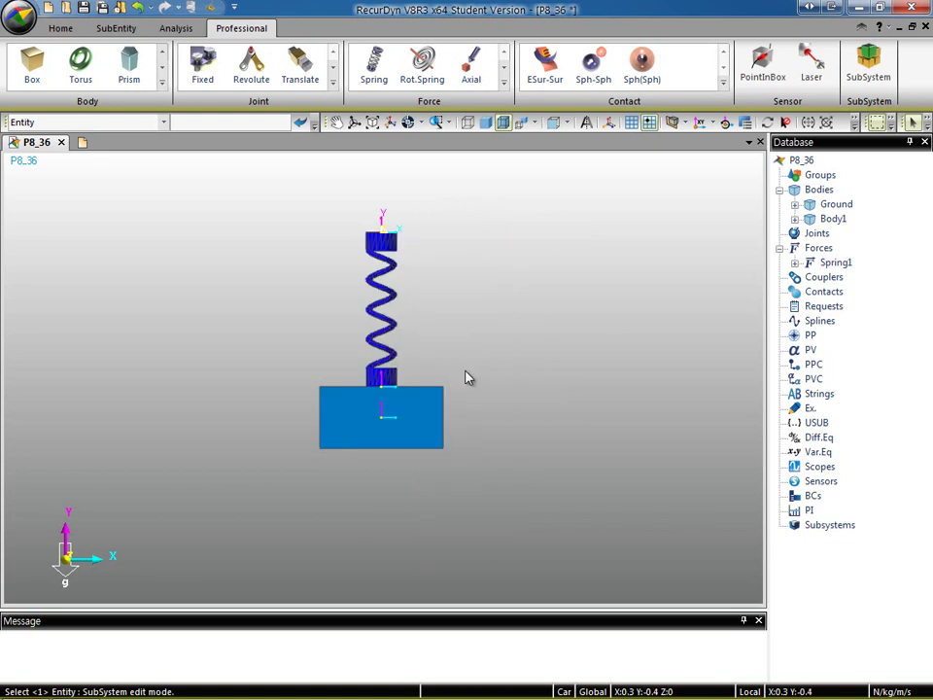
- Change the box body's material input type to User Input and set its mass to 3 kg
click(424, 412)
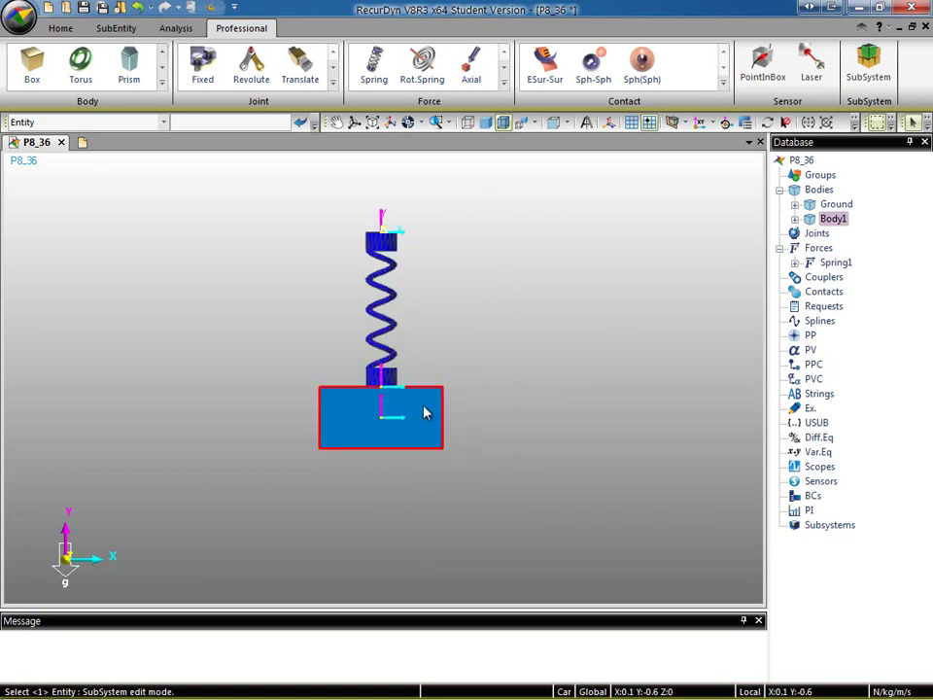
right_click(425, 412)
click(506, 397)
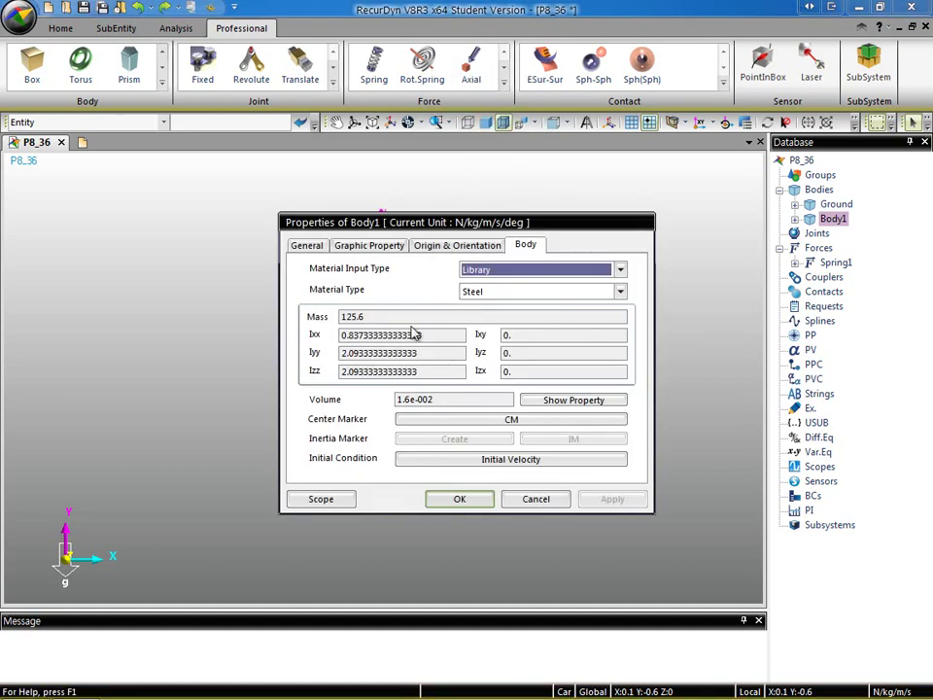
click(557, 275)
click(481, 283)
drag(395, 315, 310, 332)
text(3)
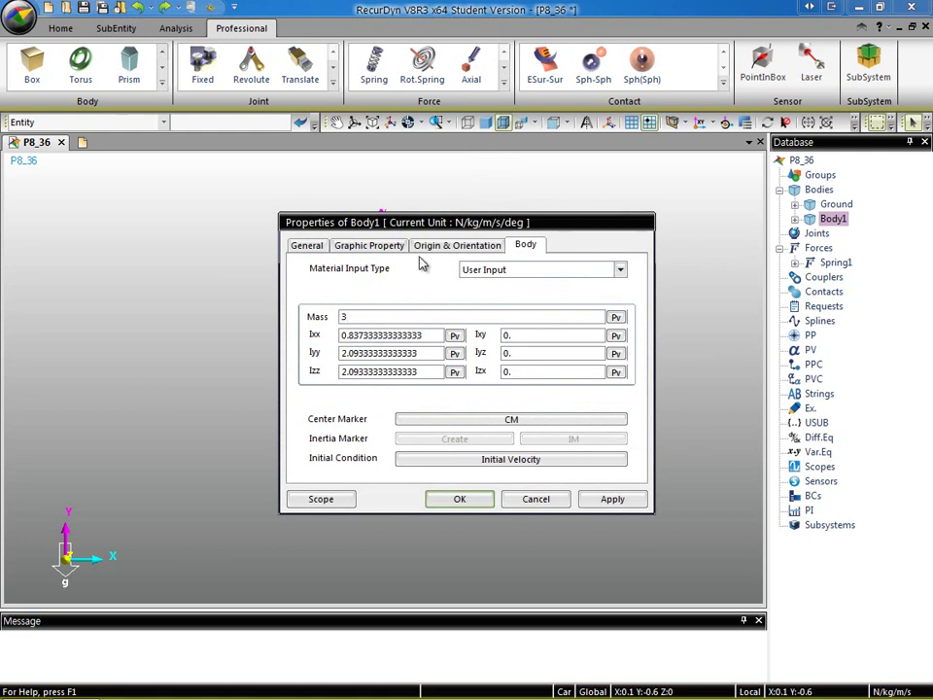
click(461, 499)
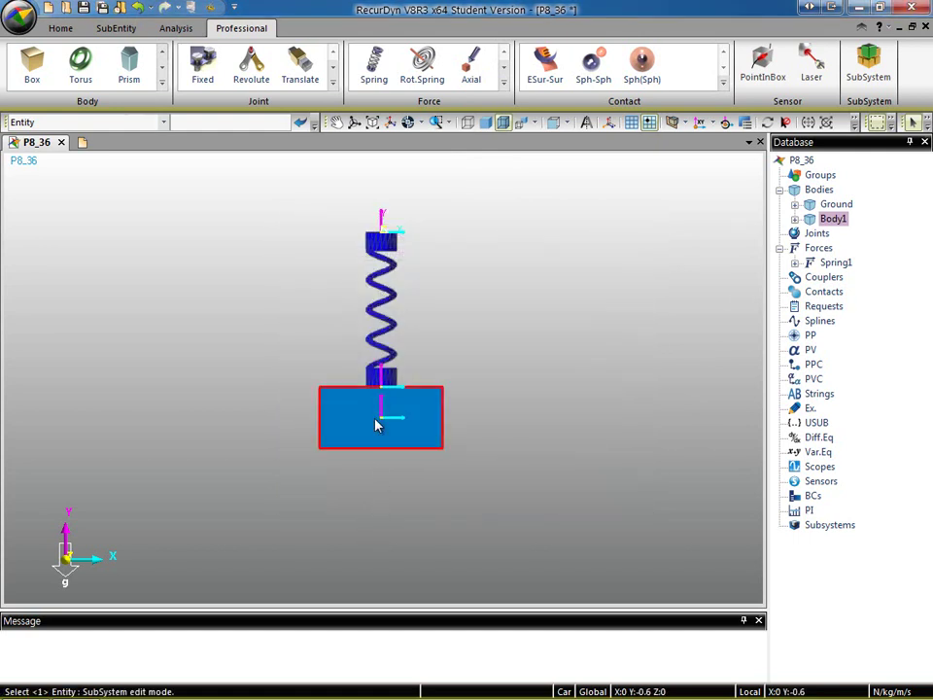
- Set the spring's spring coefficient to 108 and its damping coefficient to 18
click(375, 277)
right_click(375, 284)
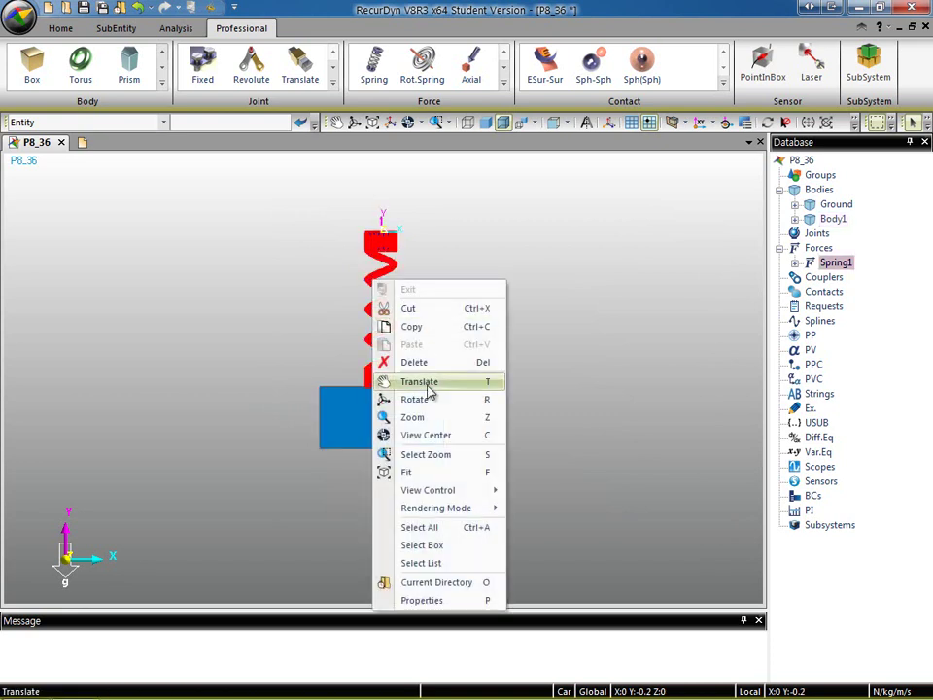
click(442, 600)
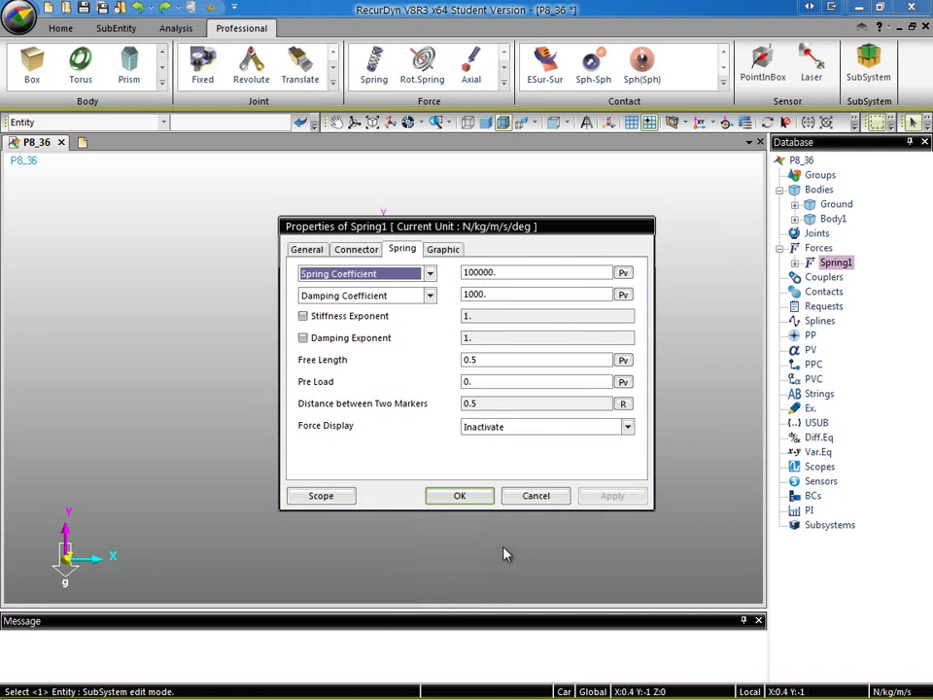
double_click(521, 272)
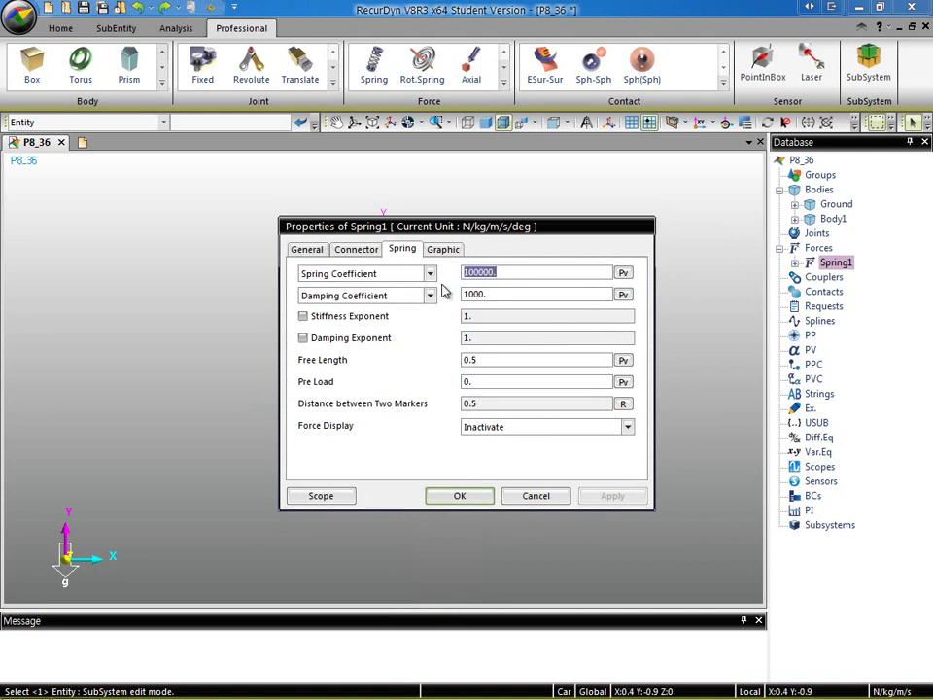
text(108)
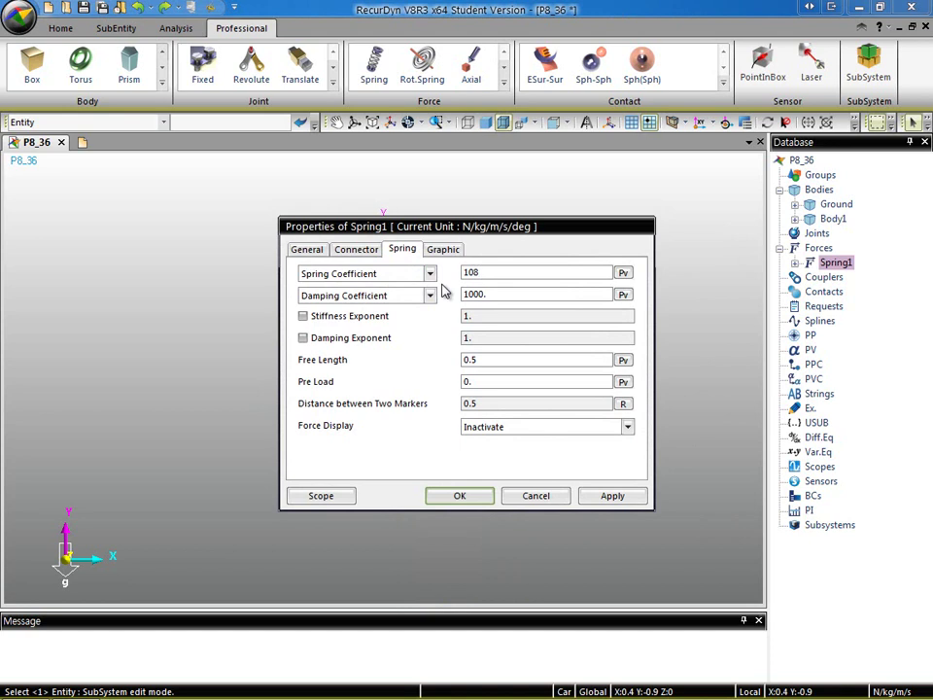
double_click(499, 294)
text(18)
- Move the spring's properties dialog clear of the model and set the spring's free length to 0.2
click(487, 405)
drag(485, 222, 648, 220)
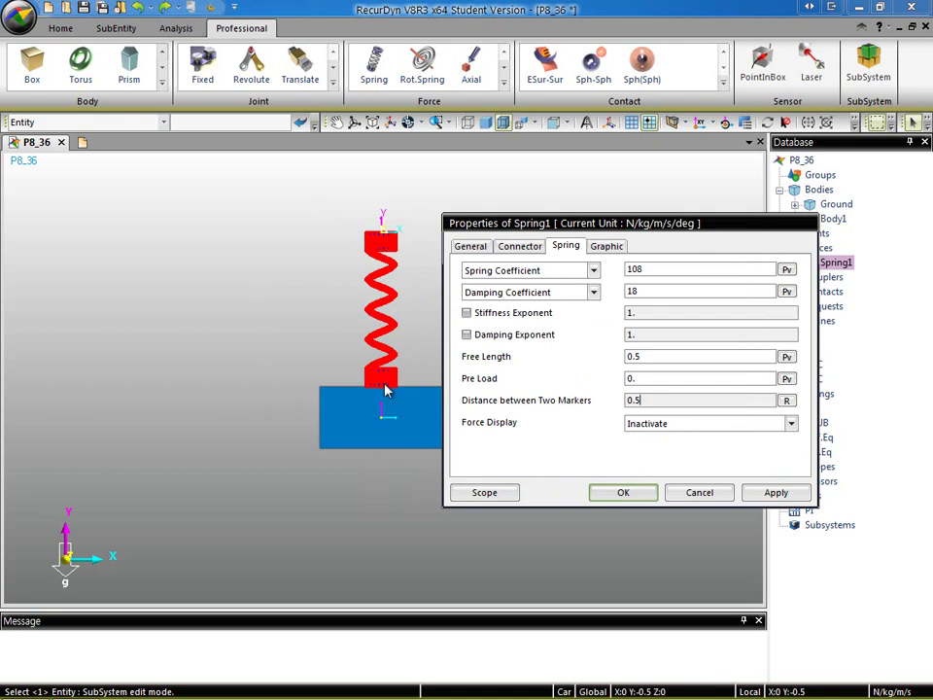
double_click(637, 356)
text(0.)
click(656, 378)
mouse_move(455, 346)
mouse_down()
mouse_move(541, 365)
mouse_move(642, 365)
mouse_up()
drag(456, 390, 647, 411)
mouse_move(338, 231)
mouse_down()
mouse_move(381, 230)
mouse_move(333, 264)
mouse_move(345, 333)
mouse_move(331, 361)
mouse_move(342, 246)
mouse_up()
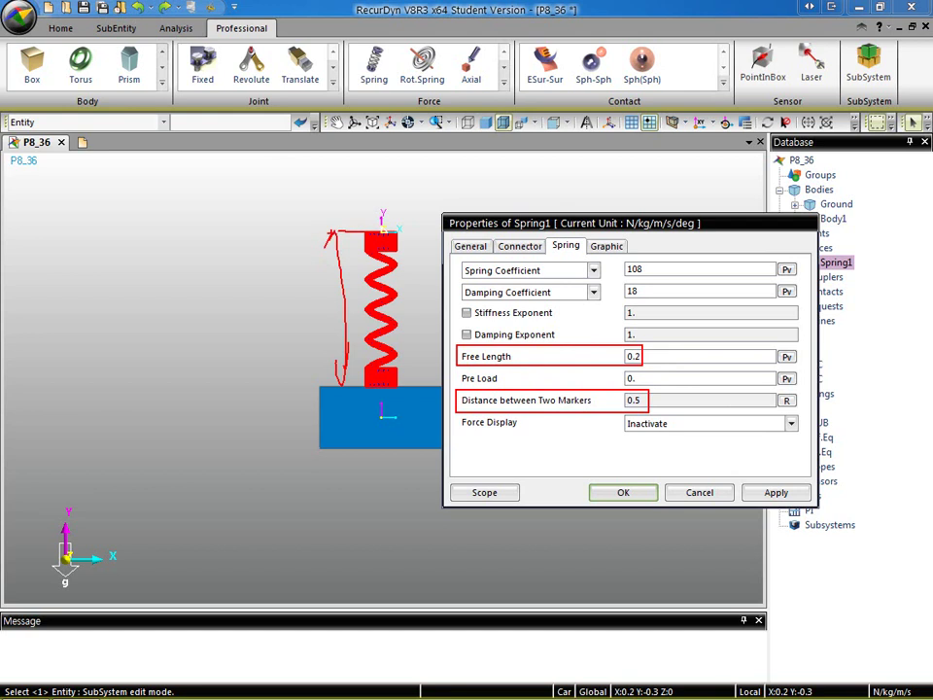
mouse_move(280, 293)
mouse_down()
mouse_move(278, 311)
mouse_move(299, 296)
mouse_move(314, 309)
mouse_up()
click(307, 308)
mouse_move(661, 367)
mouse_down()
mouse_move(655, 387)
mouse_move(678, 373)
mouse_up()
drag(668, 382, 686, 388)
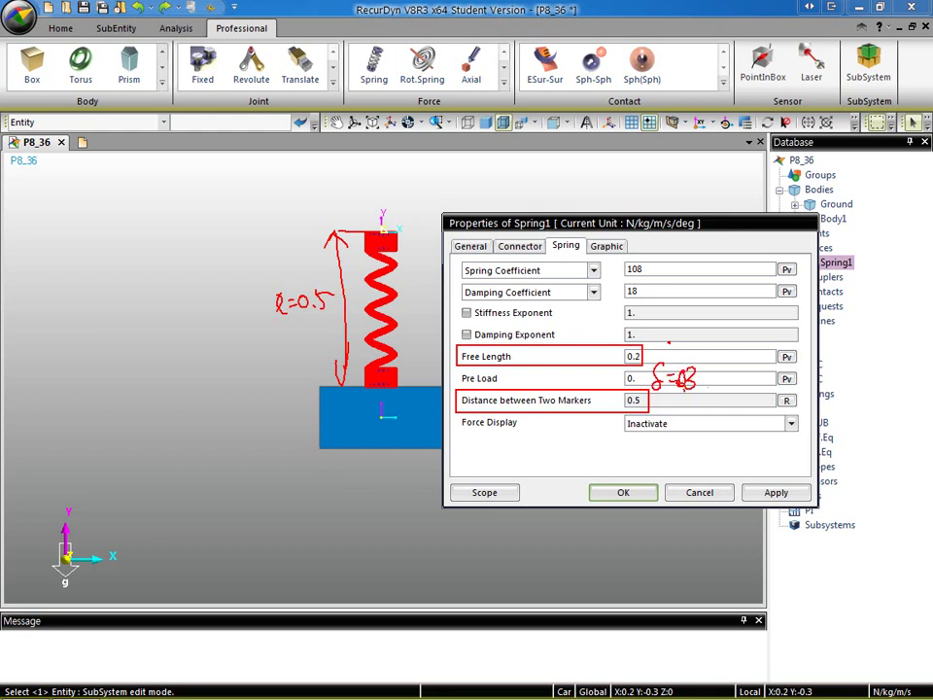
- Clear the marked-up notes, accept the spring's property changes and deselect the spring
mouse_move(649, 345)
mouse_down()
mouse_move(614, 359)
mouse_move(607, 350)
mouse_up()
key(Escape)
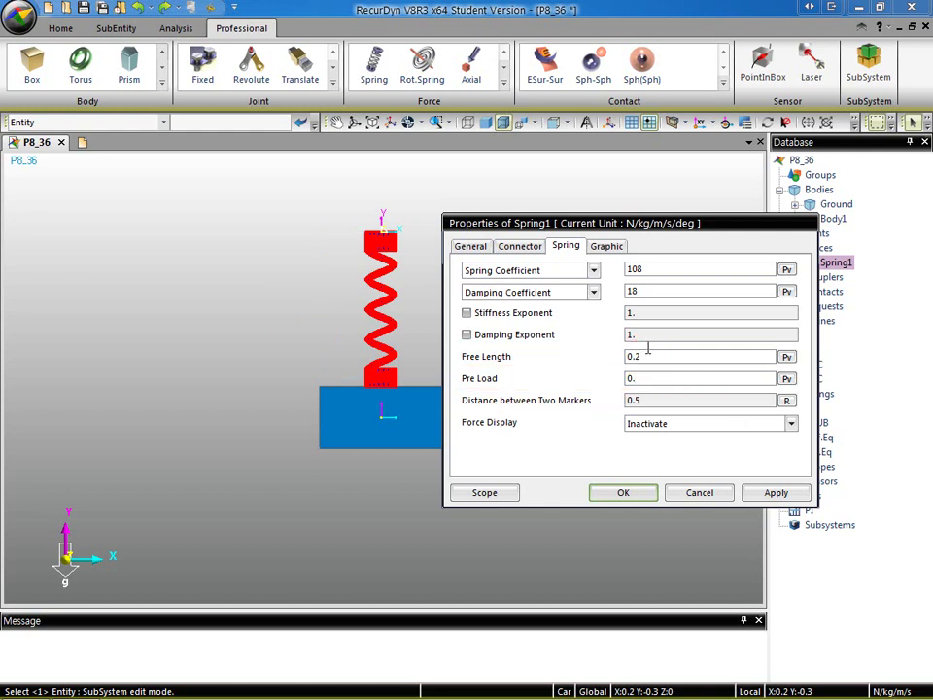
click(629, 492)
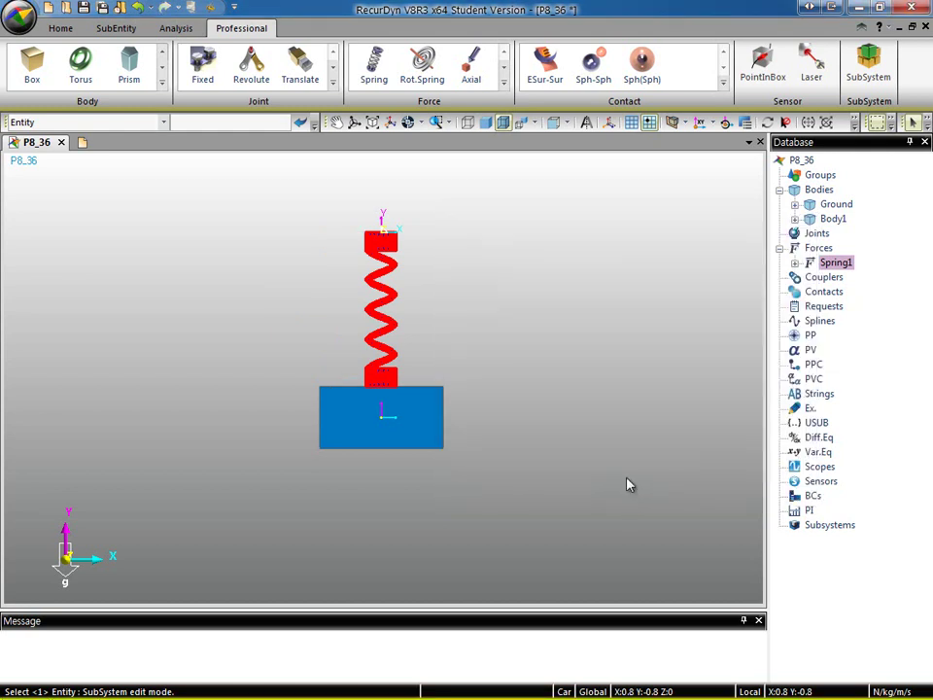
click(532, 359)
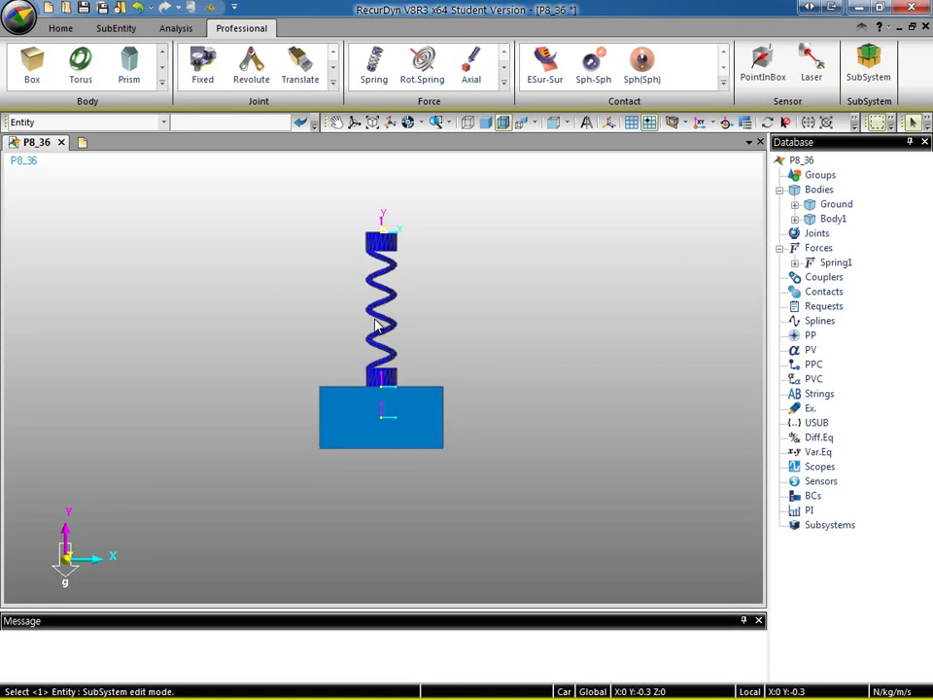
- Review the box body's mass and material input type in its properties, then close them
right_click(431, 390)
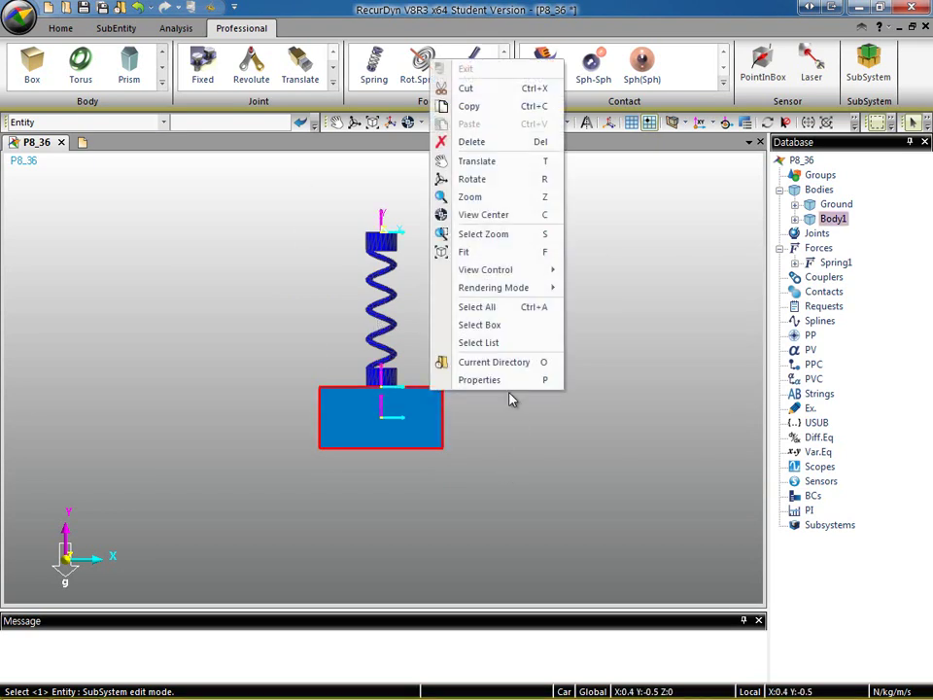
click(506, 380)
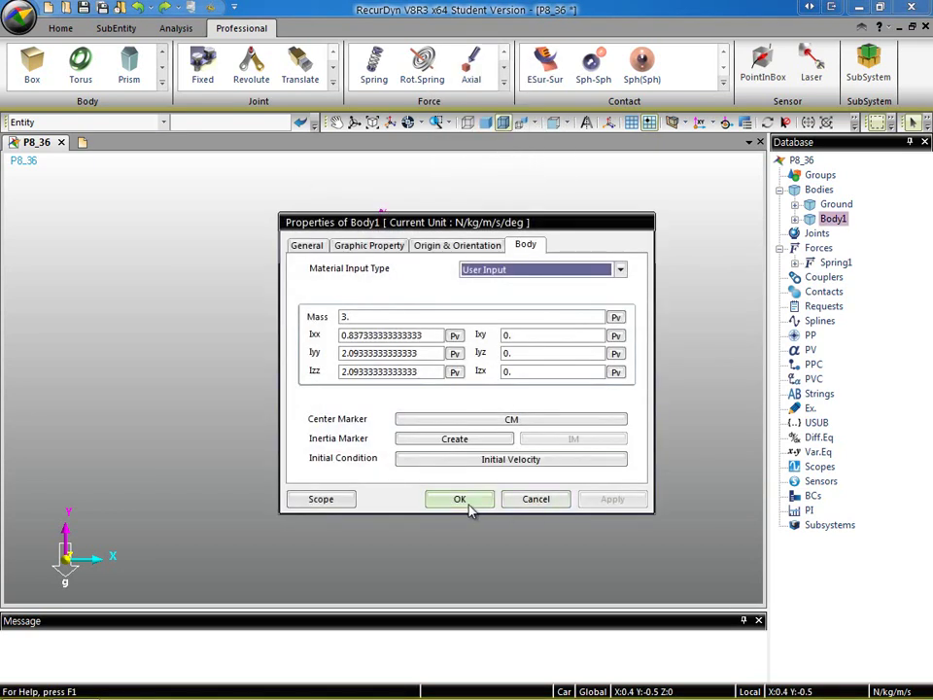
click(479, 500)
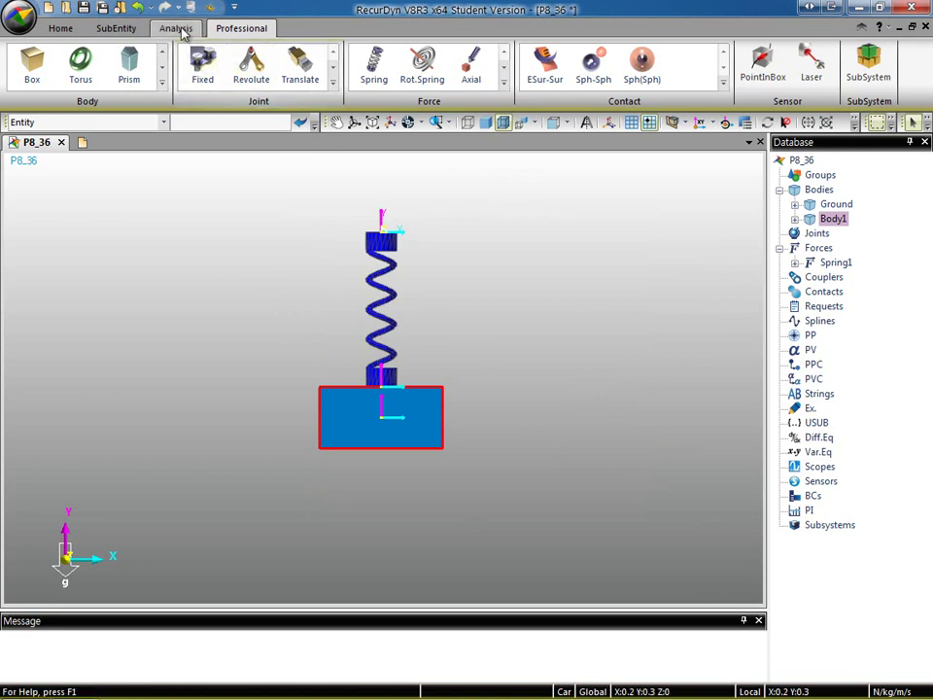
- Save the model as P8_36.rdyn in the RDyn folder
click(84, 8)
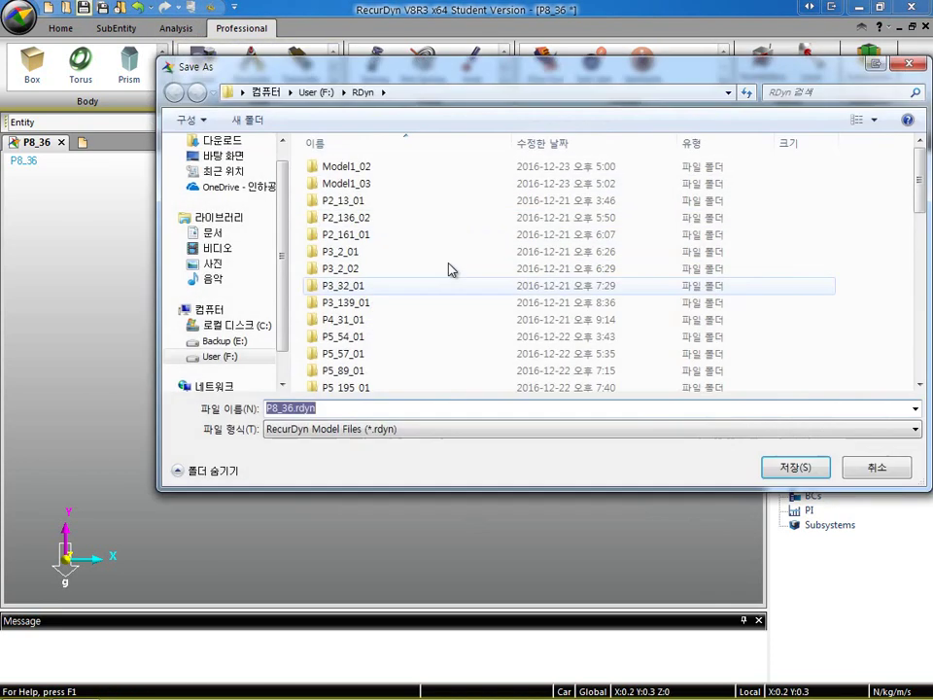
click(810, 472)
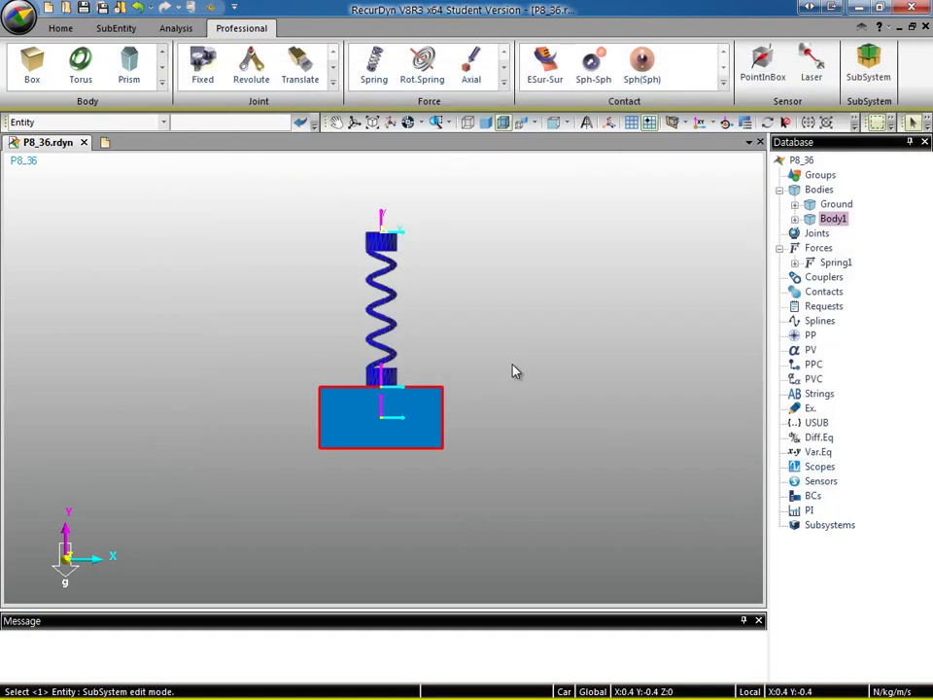
- Start a dynamic/kinematic analysis setup with an end time of 3 and 600 steps
click(187, 30)
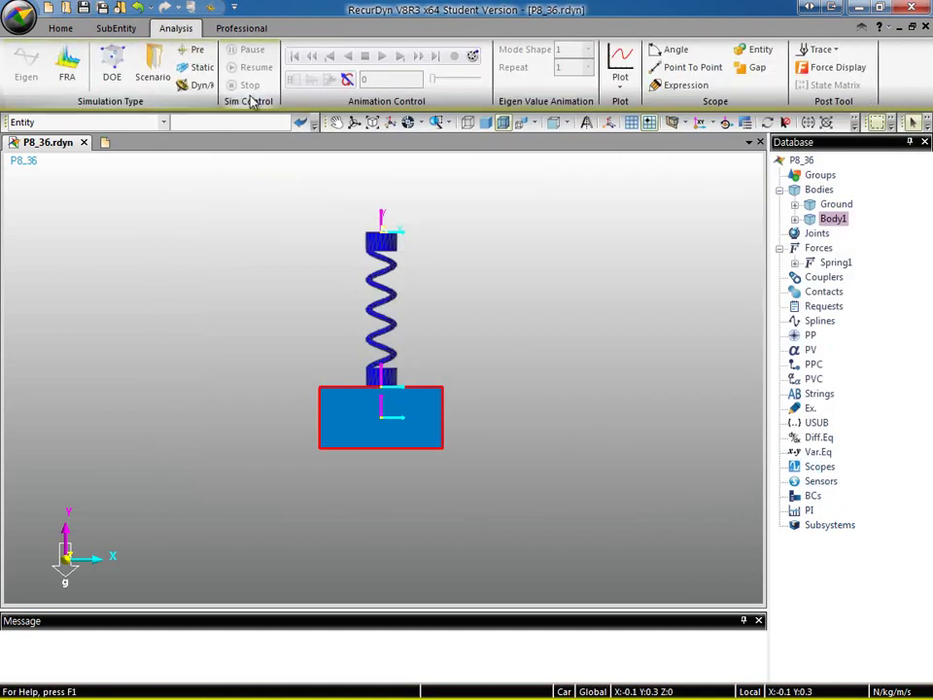
click(200, 86)
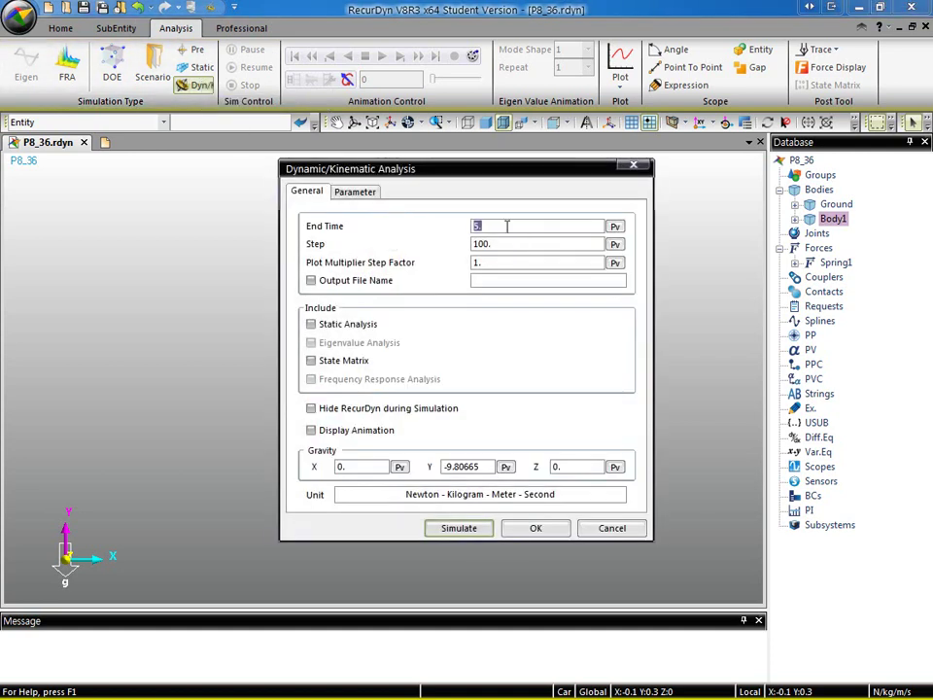
text(3)
click(479, 244)
text(6)
- Set the analysis's gravity in the Y direction to 0
drag(480, 466, 458, 466)
text(1)
drag(445, 466, 496, 485)
text(0)
- Set the analysis's maximum time step to 1.e-003 and its integrator type to DDASSL
click(354, 192)
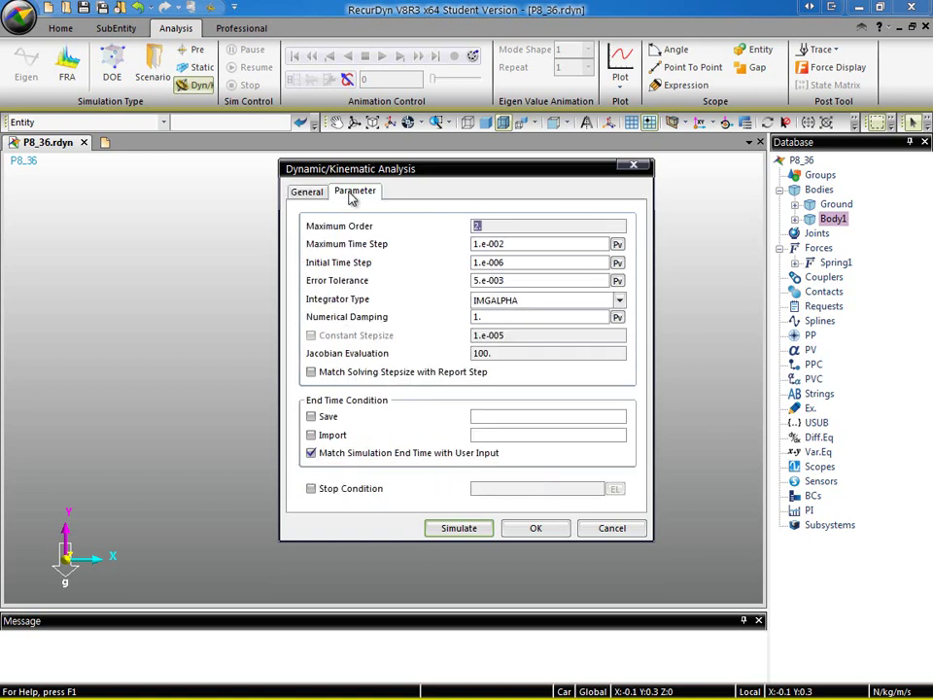
drag(496, 243, 511, 245)
text(03)
click(536, 300)
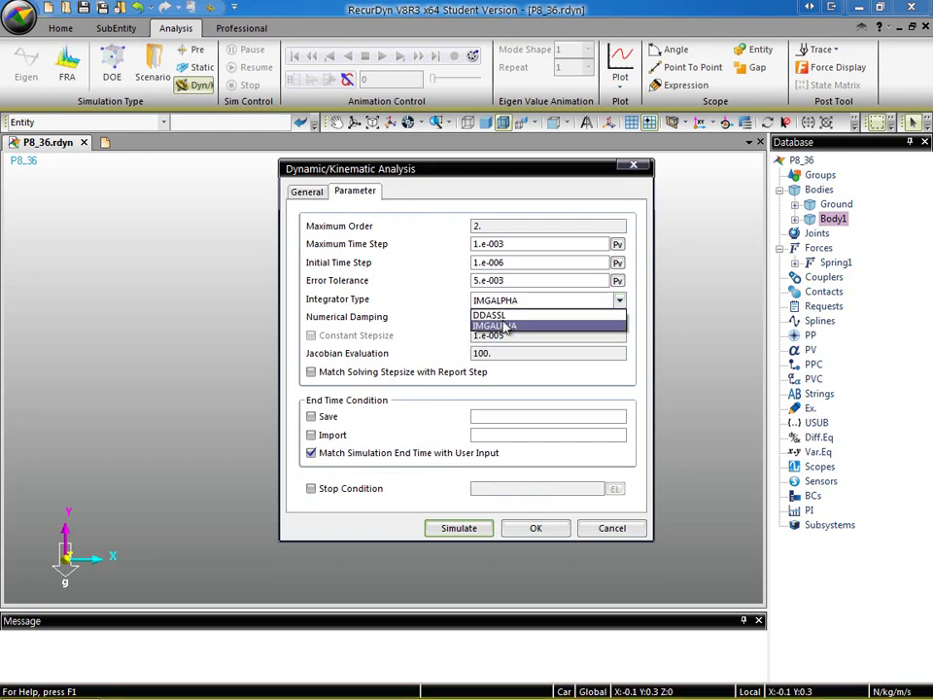
click(491, 315)
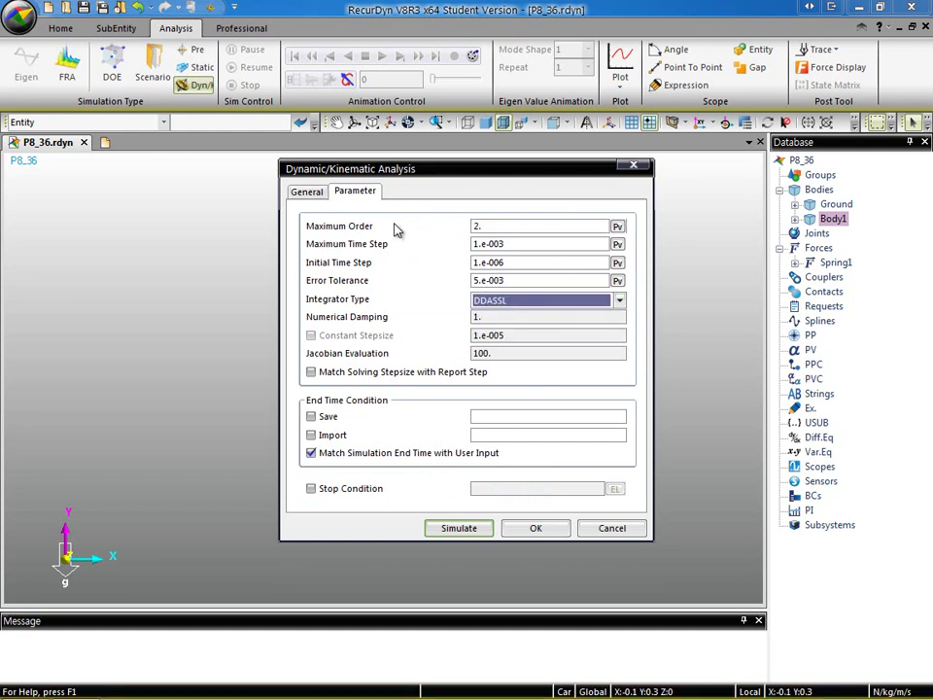
- Return to the general analysis settings and open the Y gravity value for editing
click(309, 192)
click(453, 466)
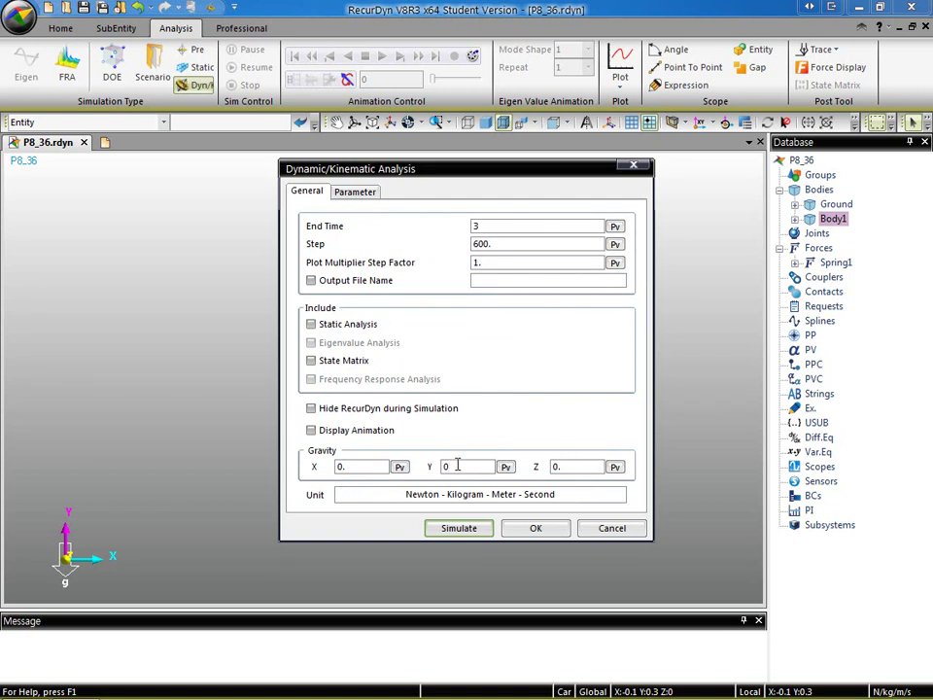